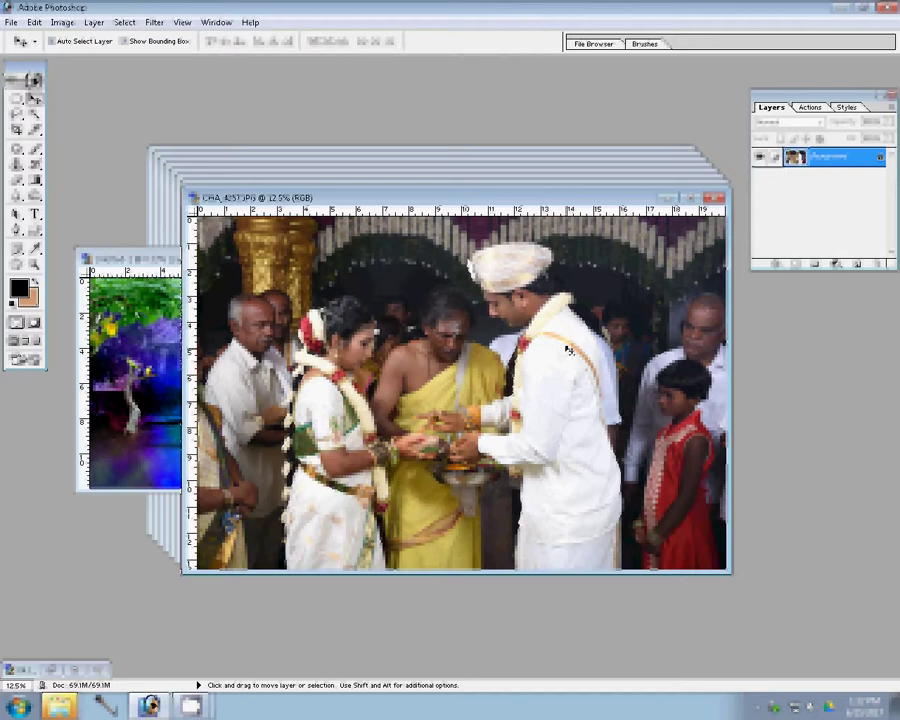
Resize the CHA_4257 photo, then close it without saving.
{"action": "key", "text": "ctrl+alt+i"}
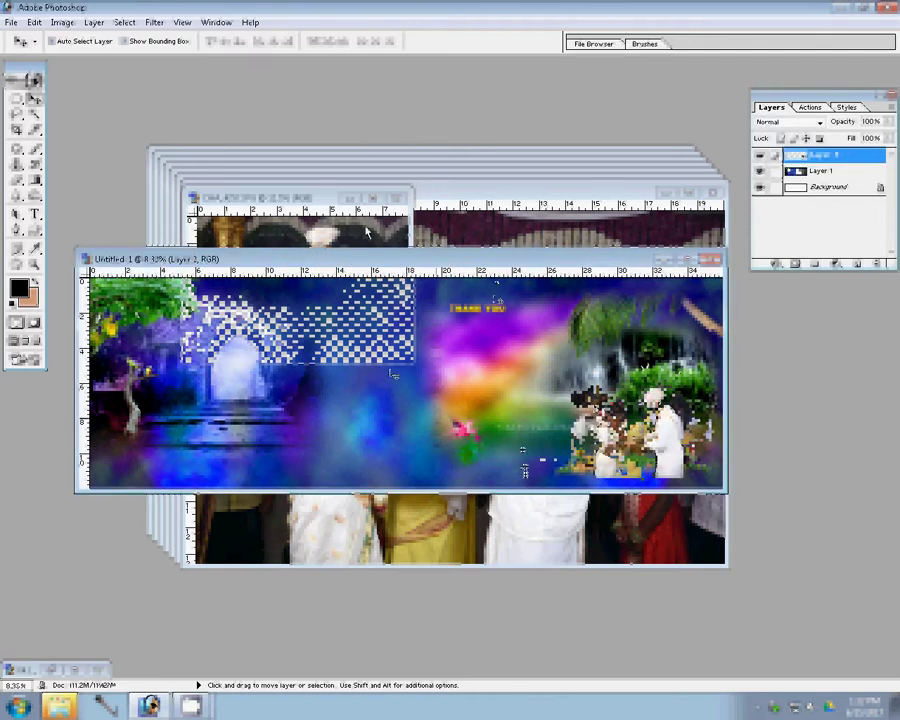
{"action": "key", "text": "ctrl+w"}
{"action": "key", "text": "n"}
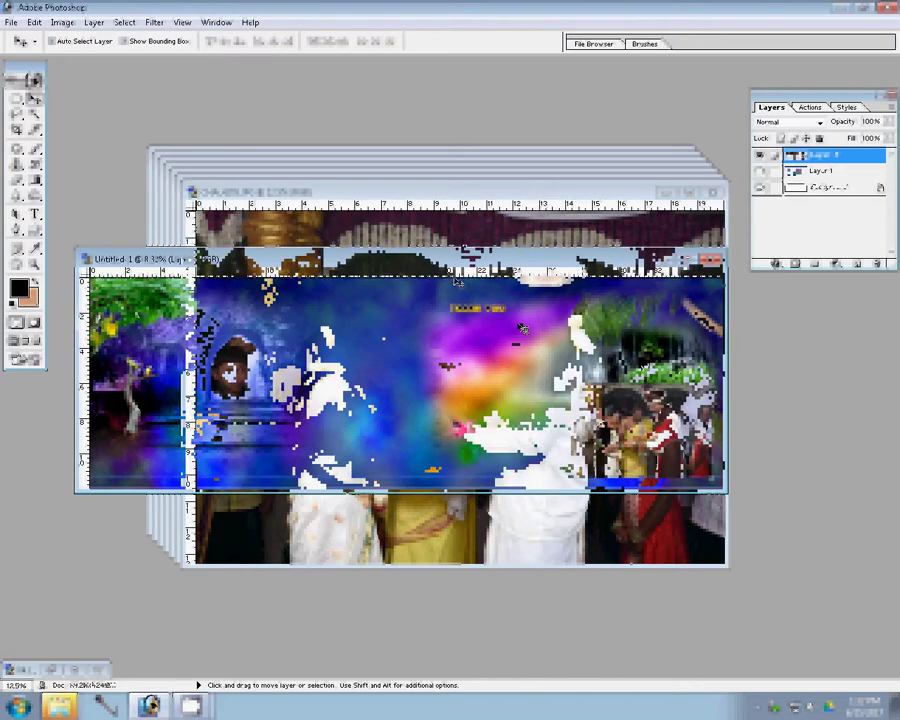
Check the next photo's image size and bring the CHA_4255 photo forward beside the album.
{"action": "key", "text": "ctrl+alt+i"}
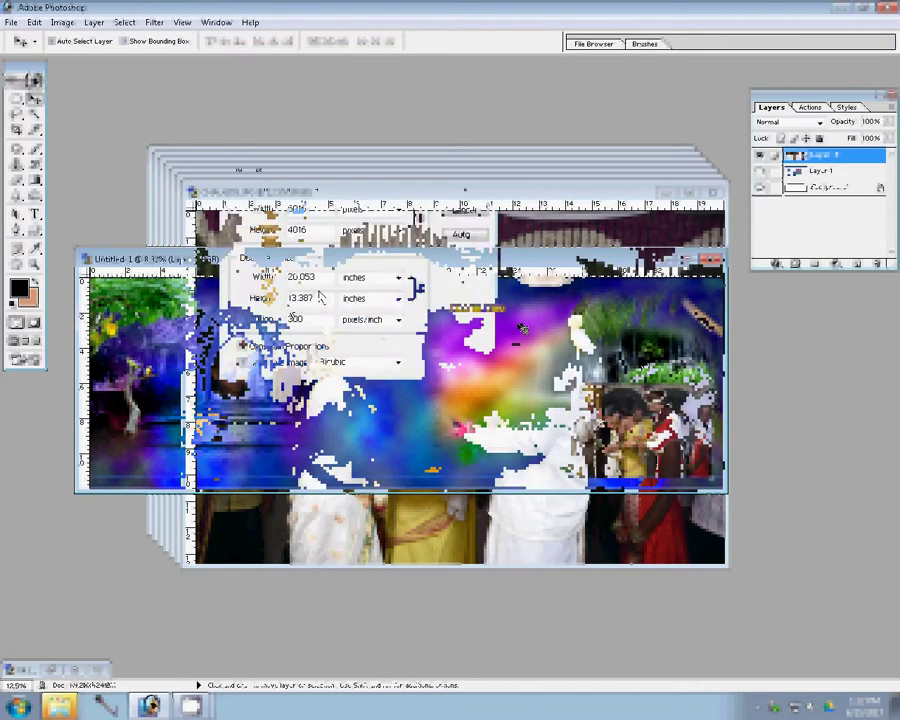
{"action": "key", "text": "Escape"}
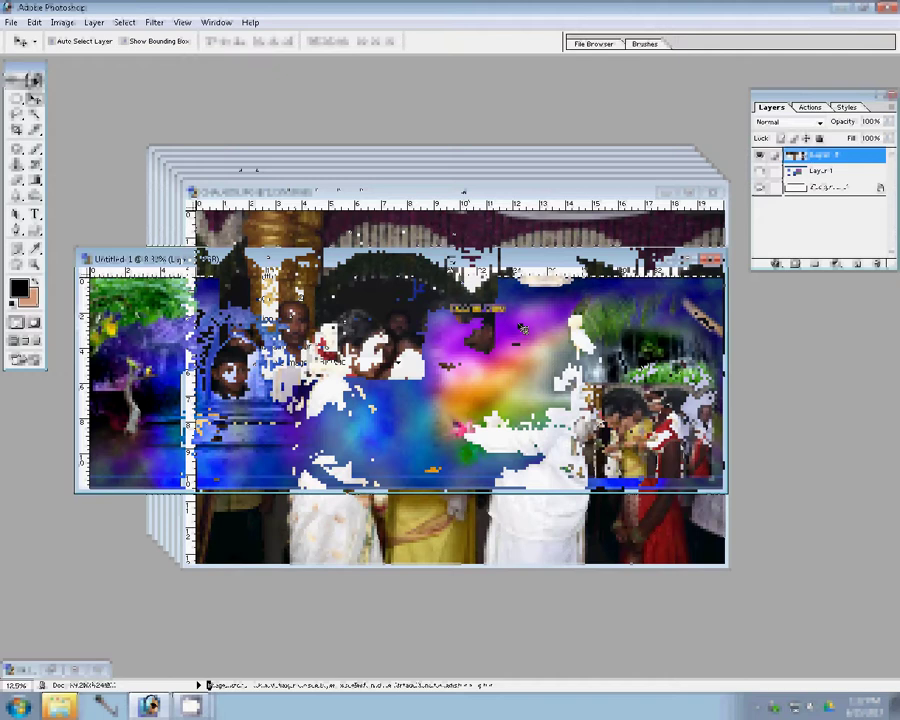
{"action": "key", "text": "ctrl+Tab"}
{"action": "left_click", "coordinate": [449, 268]}
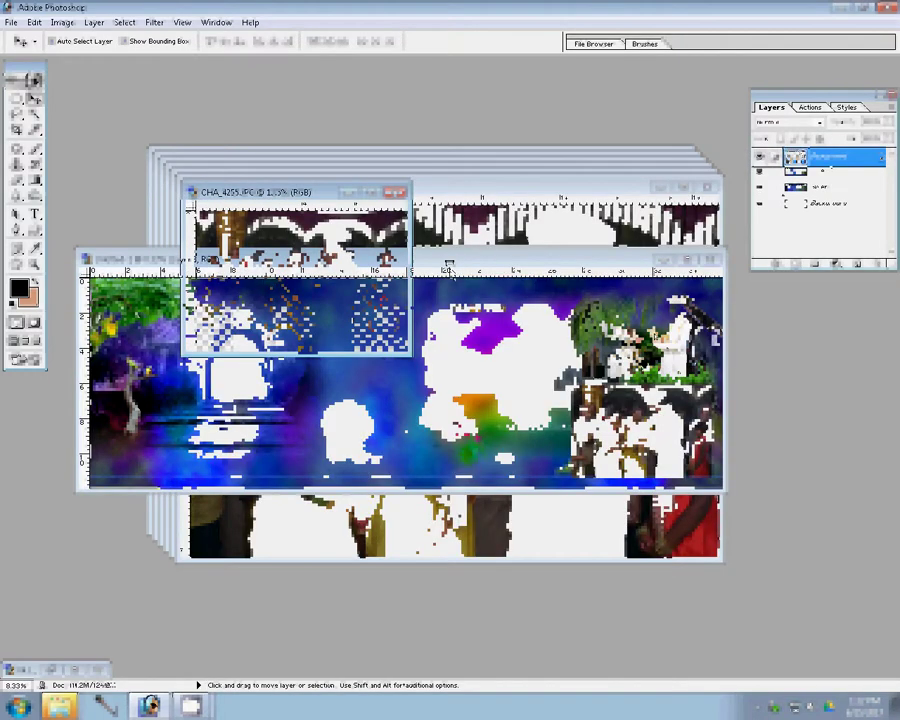
{"action": "left_click", "coordinate": [372, 236]}
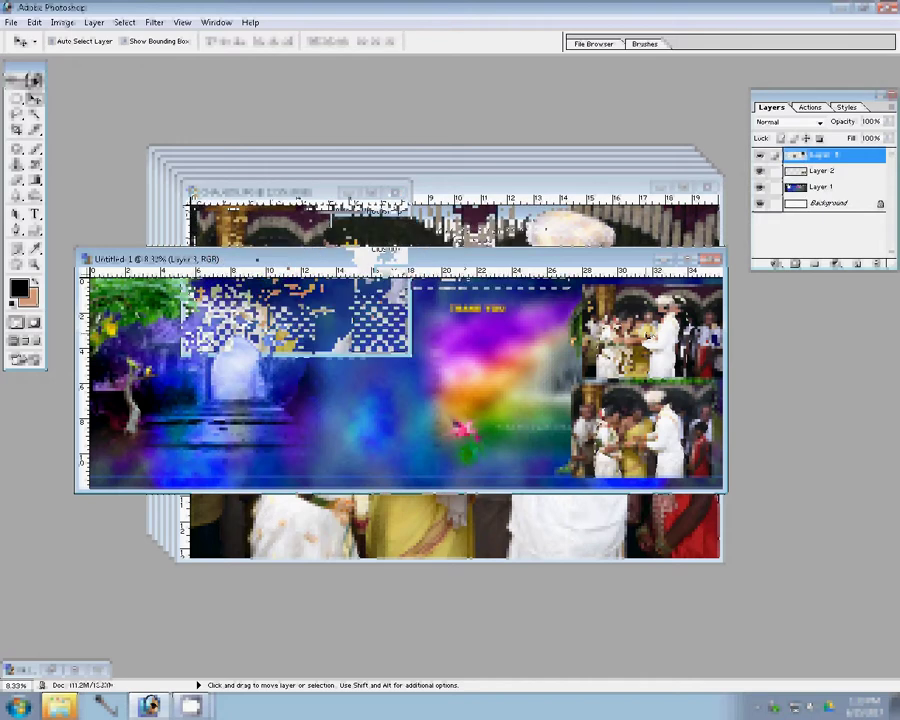
Place the photo onto the album spread, resize it, and close CHA_4253 without saving.
{"action": "left_click_drag", "start_coordinate": [372, 236], "coordinate": [533, 318]}
{"action": "key", "text": "ctrl+alt+i"}
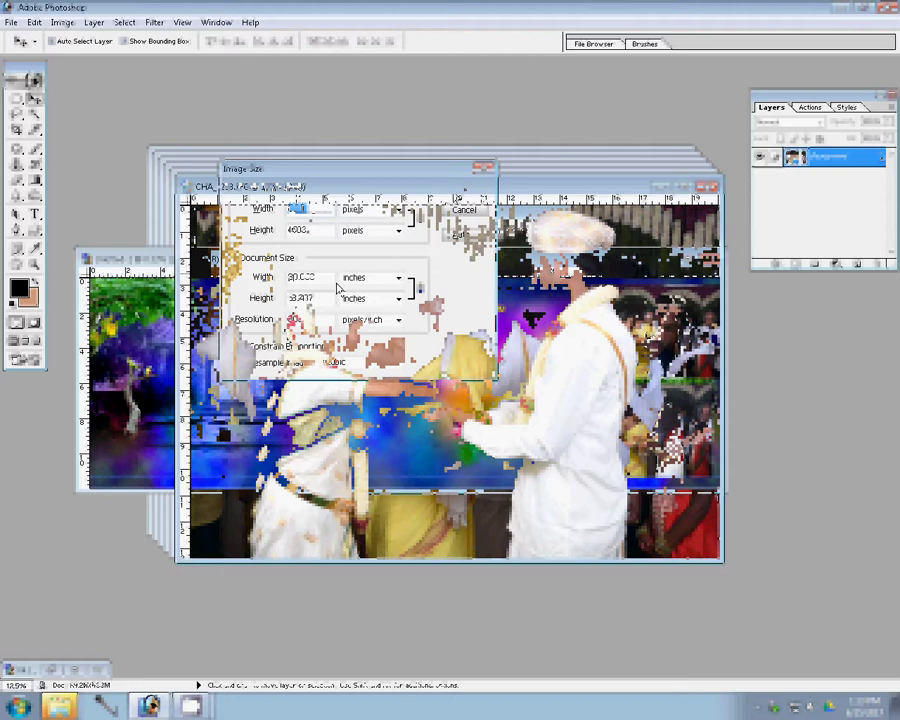
{"action": "key", "text": "Return"}
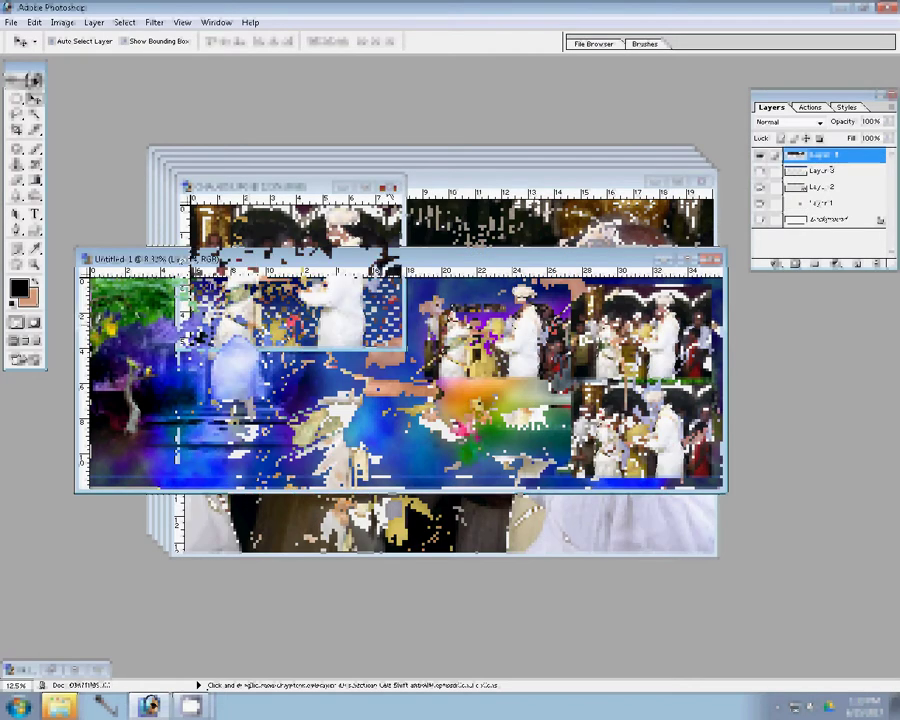
{"action": "key", "text": "ctrl+w"}
{"action": "left_click", "coordinate": [449, 278]}
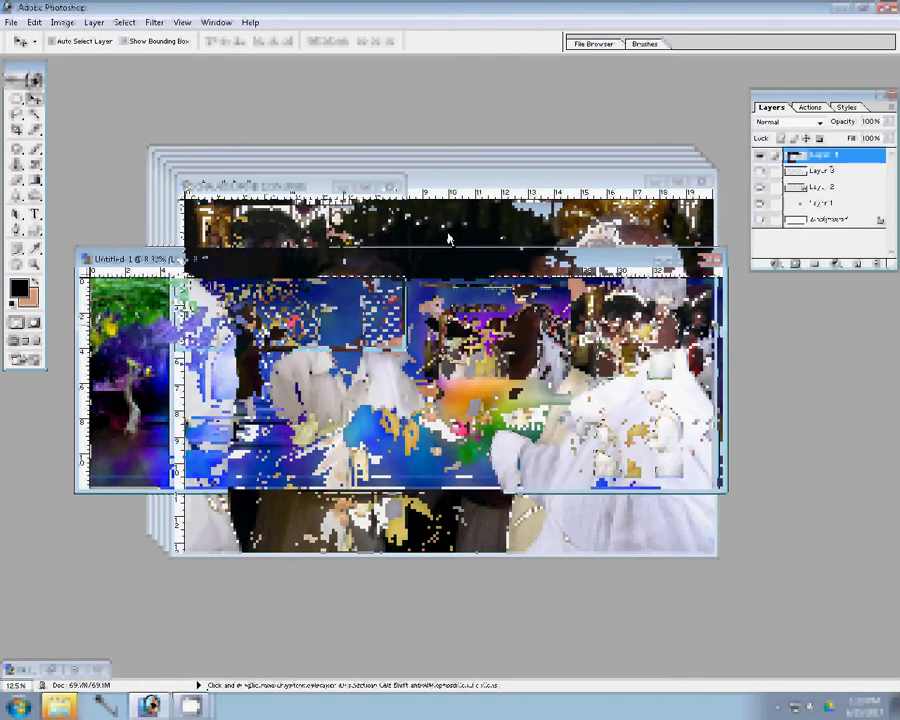
Enlarge CHA_4250 to a width of 9000 (about 30 inches).
{"action": "key", "text": "ctrl+alt+i"}
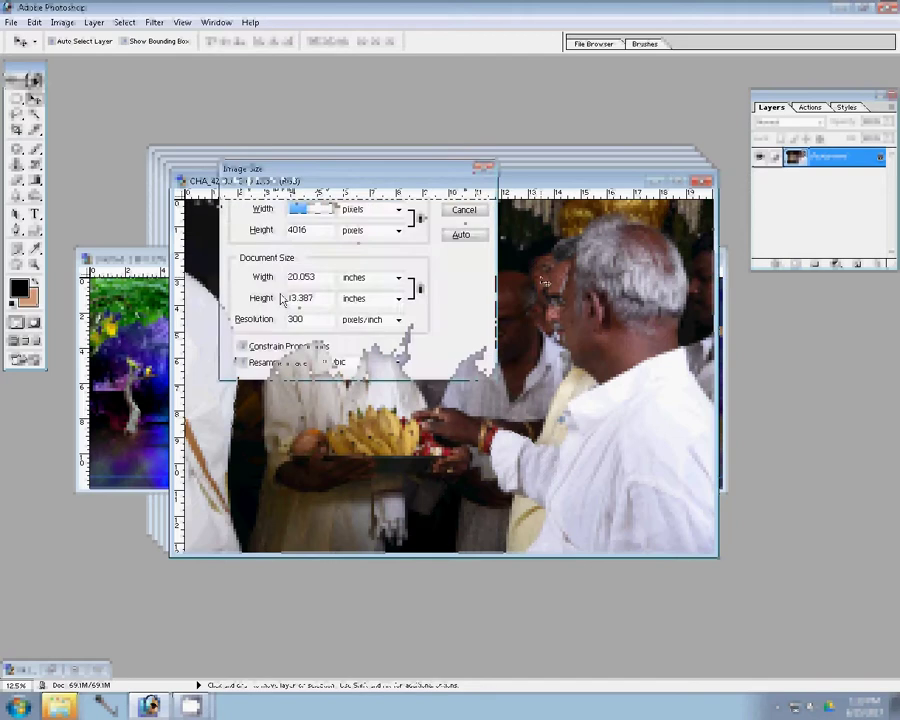
{"action": "type", "text": "9000"}
{"action": "key", "text": "Return"}
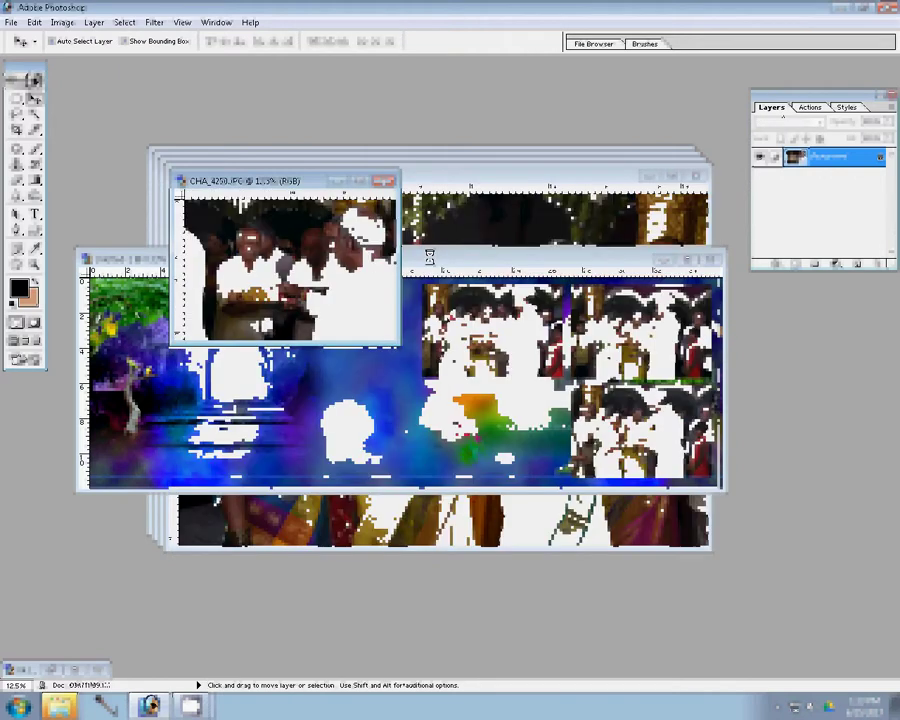
{"action": "left_click", "coordinate": [809, 107]}
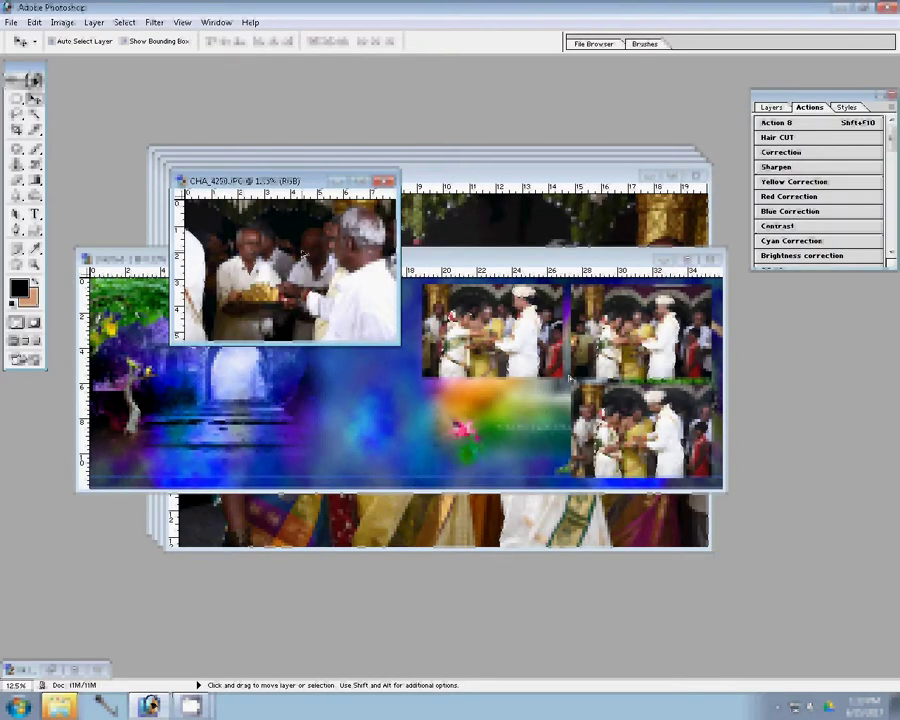
Colour-correct a photo with the Correction action, resize it, and place it in the grid.
{"action": "left_click", "coordinate": [799, 153]}
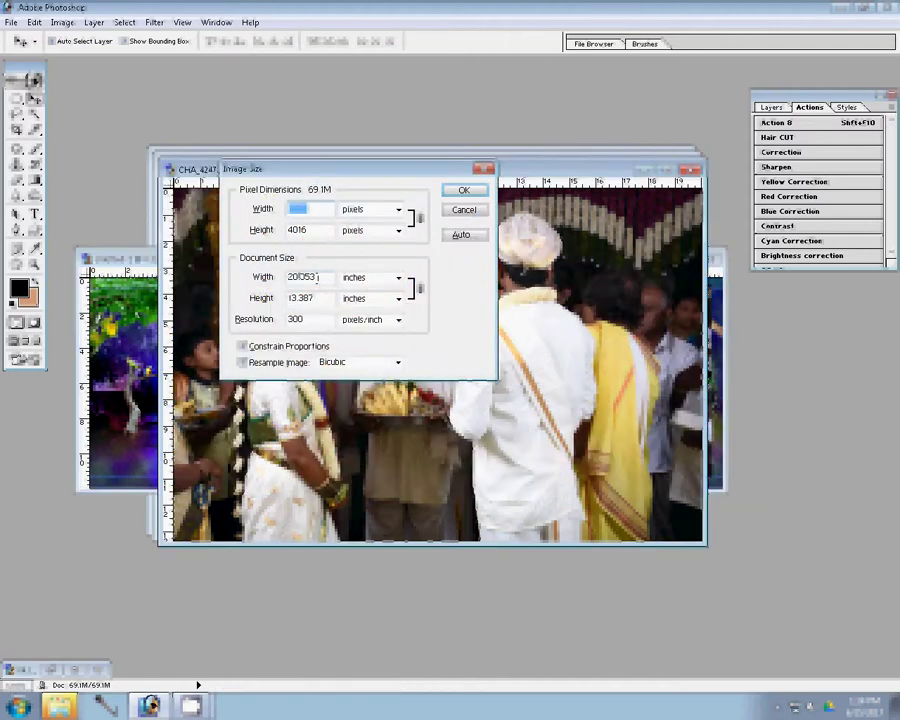
{"action": "left_click", "coordinate": [463, 191]}
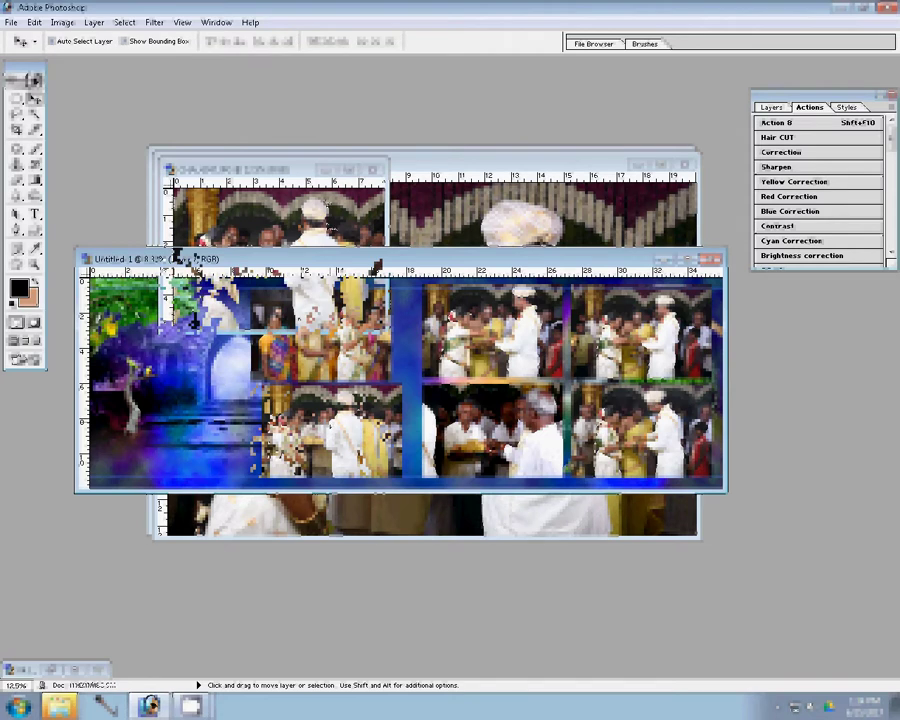
{"action": "left_click_drag", "start_coordinate": [176, 256], "coordinate": [405, 230]}
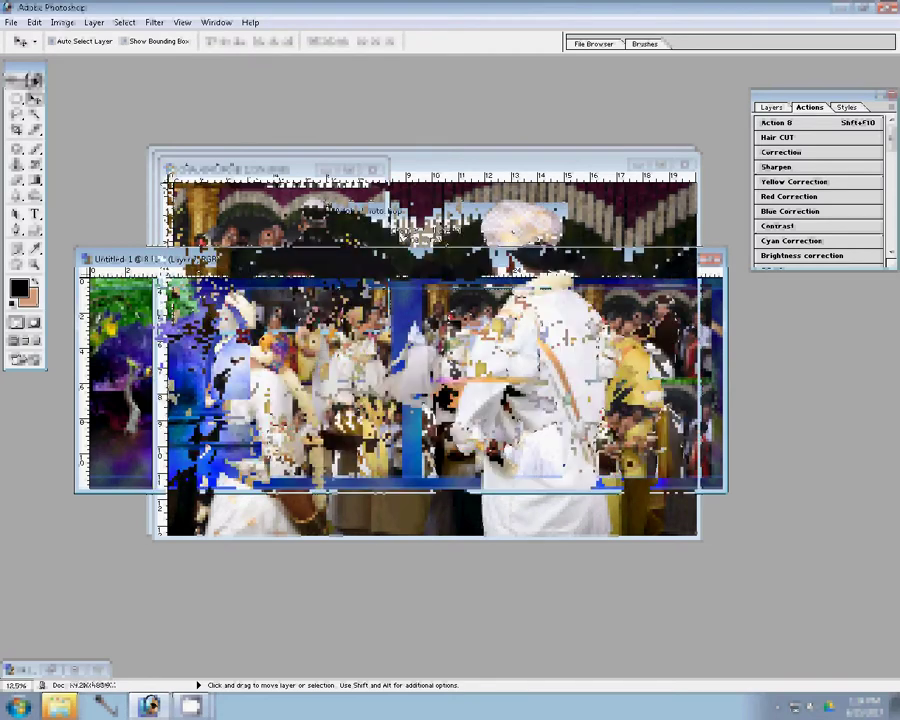
Resize the CHA_4242 photo by editing its width in Image Size.
{"action": "left_click", "coordinate": [360, 217]}
{"action": "key", "text": "ctrl+alt+i"}
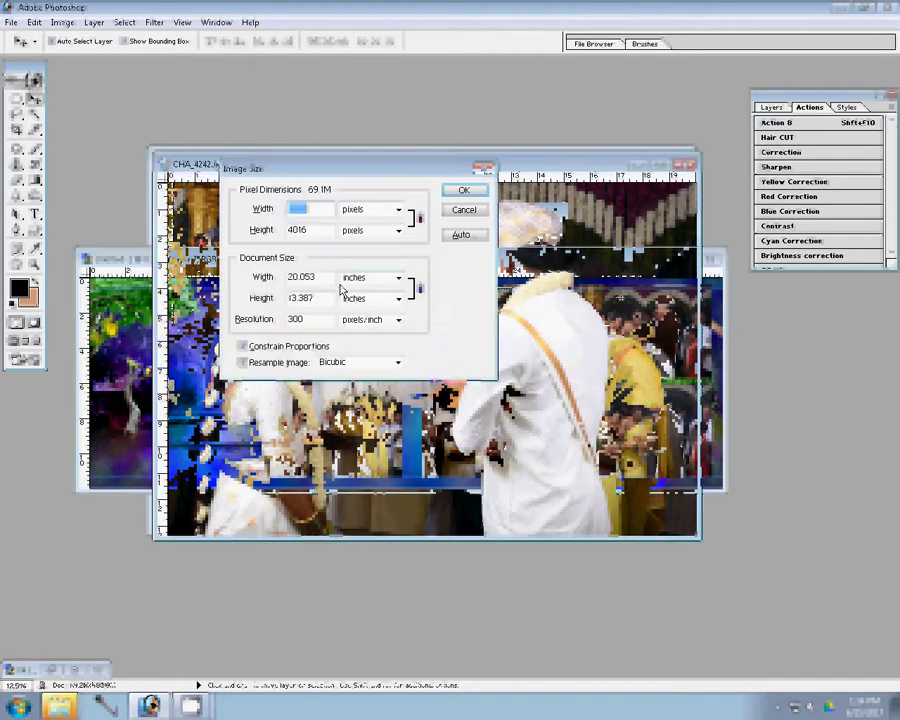
{"action": "double_click", "coordinate": [318, 280]}
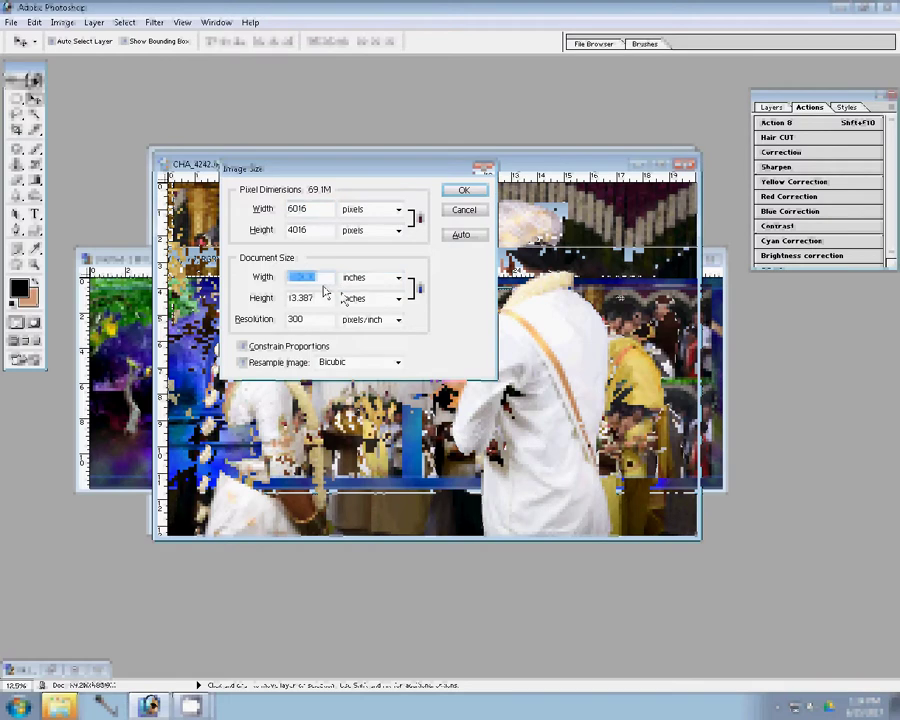
{"action": "left_click", "coordinate": [463, 190]}
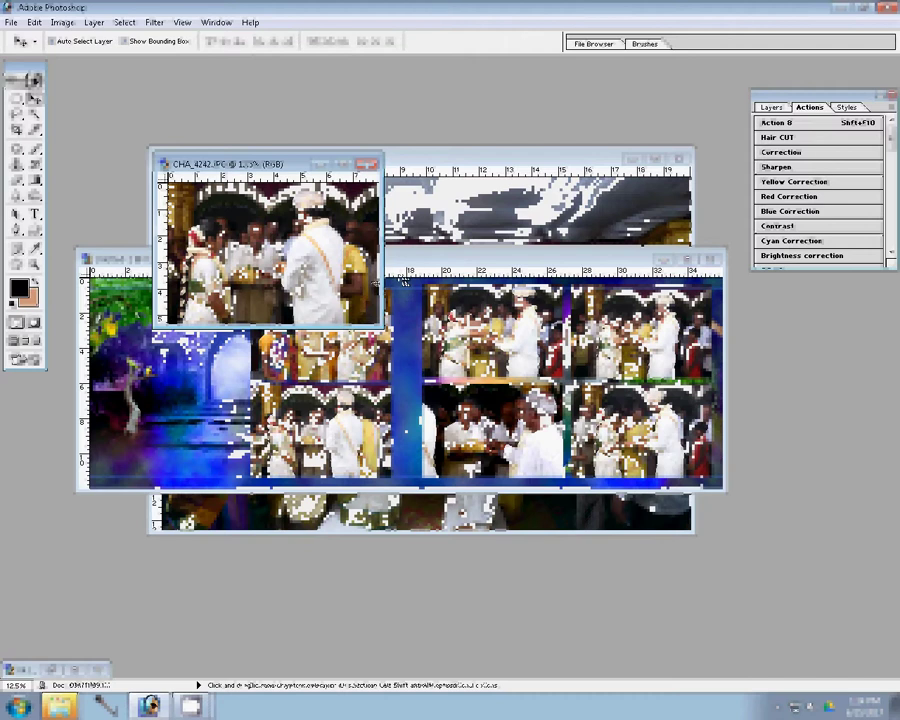
Apply Action 8, resize the photo, and drop it into the spread's lower-left slot.
{"action": "left_click", "coordinate": [858, 127]}
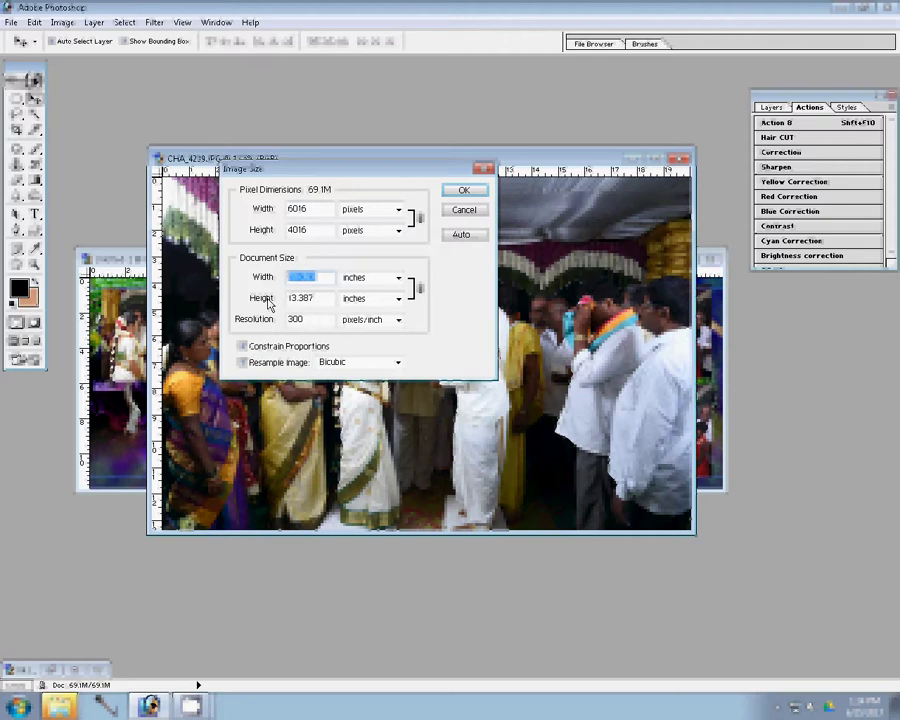
{"action": "key", "text": "Up"}
{"action": "left_click", "coordinate": [462, 190]}
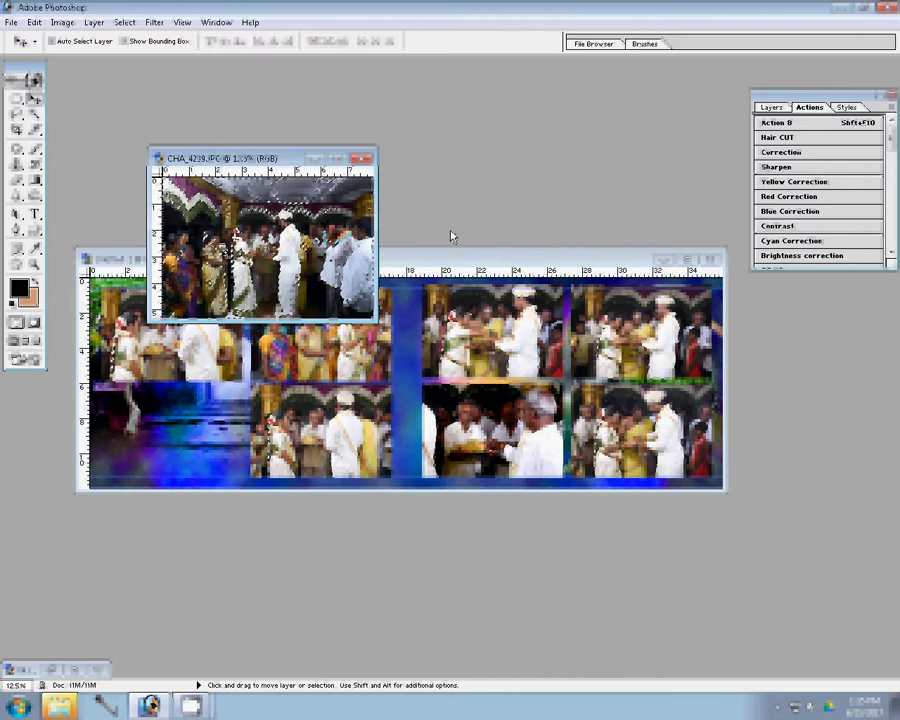
{"action": "left_click_drag", "start_coordinate": [265, 240], "coordinate": [230, 380]}
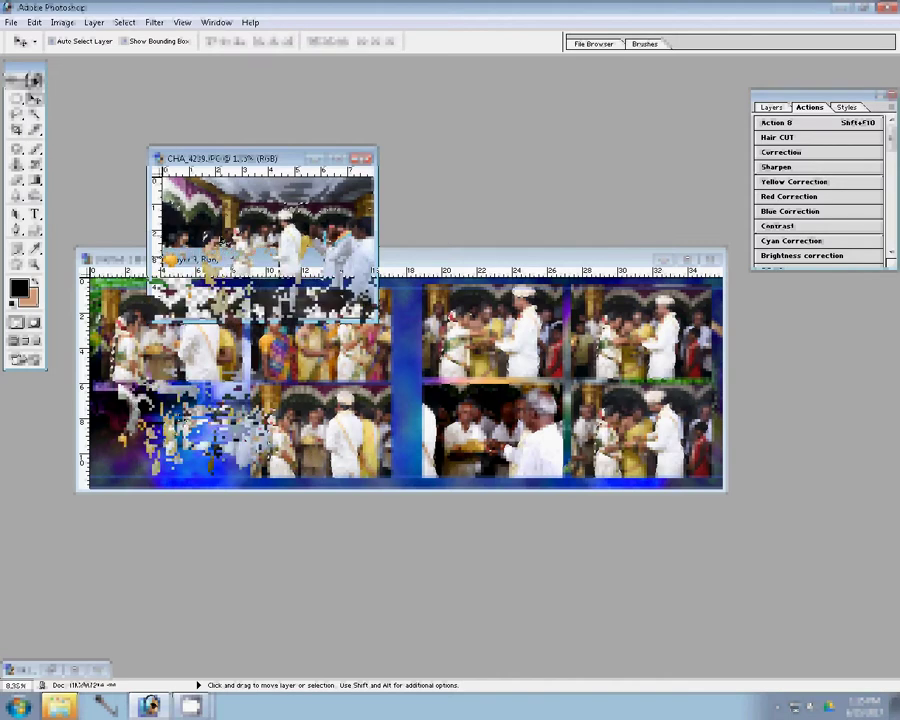
{"action": "left_click_drag", "start_coordinate": [170, 258], "coordinate": [165, 300]}
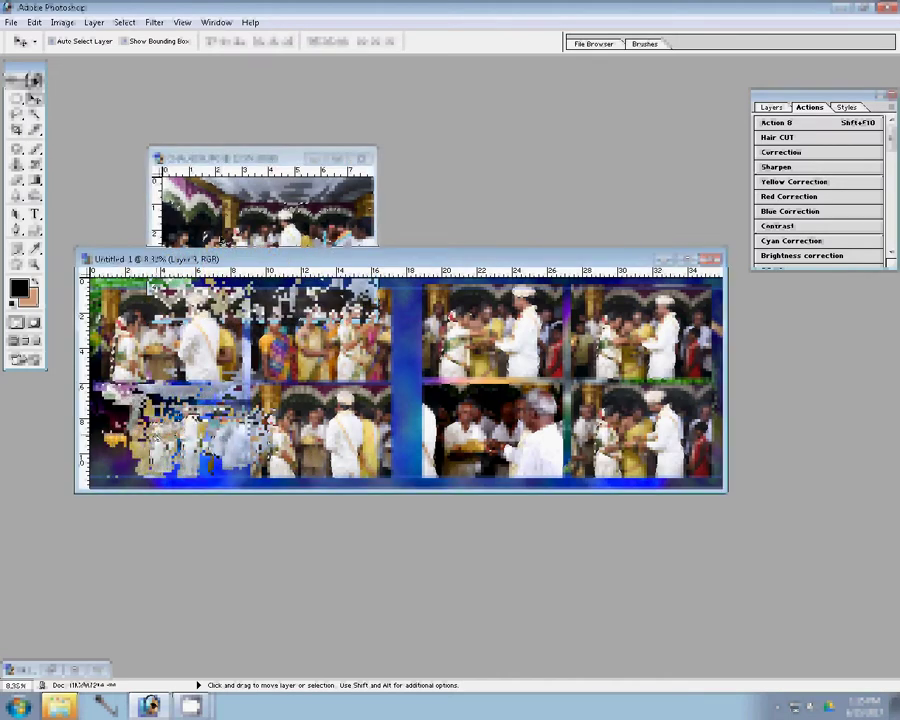
{"action": "left_click_drag", "start_coordinate": [176, 156], "coordinate": [404, 232]}
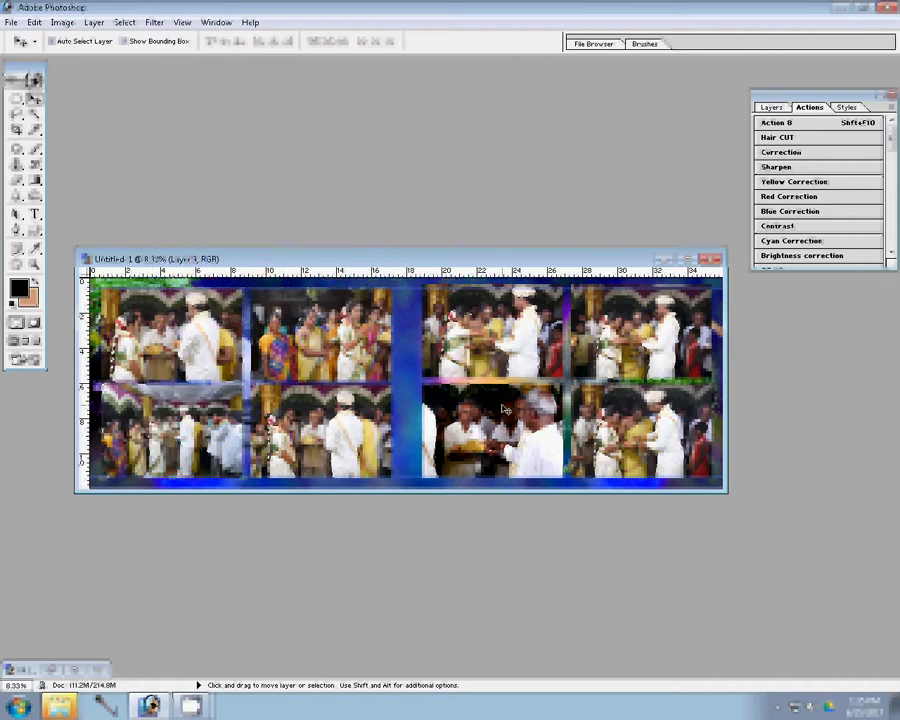
Add a Stroke layer style to the photos layer using a dark grey texture pattern fill.
{"action": "left_click", "coordinate": [771, 107]}
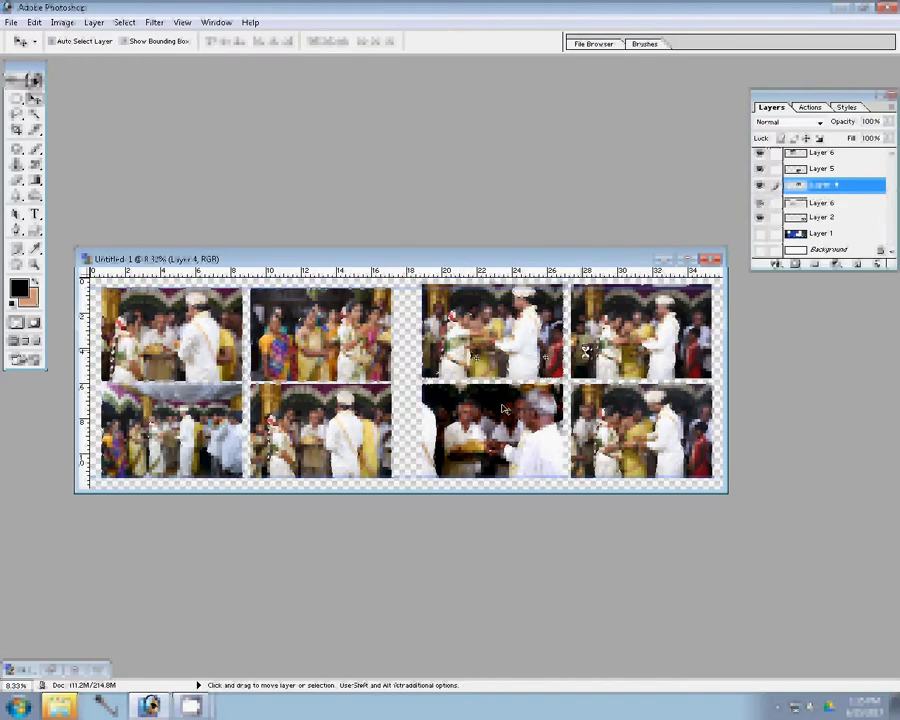
{"action": "left_click", "coordinate": [775, 263]}
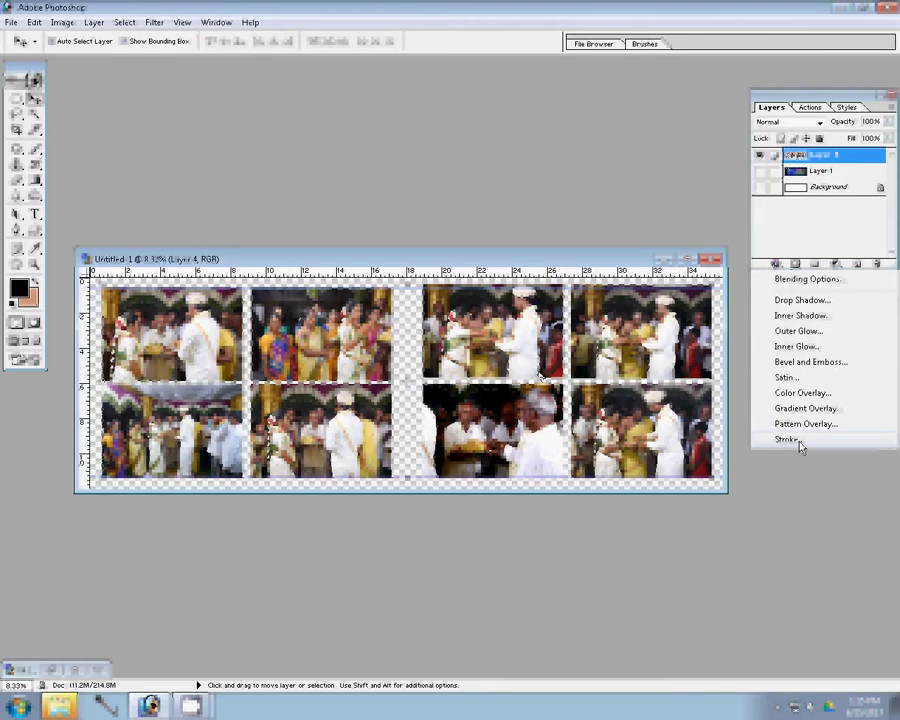
{"action": "left_click", "coordinate": [788, 439]}
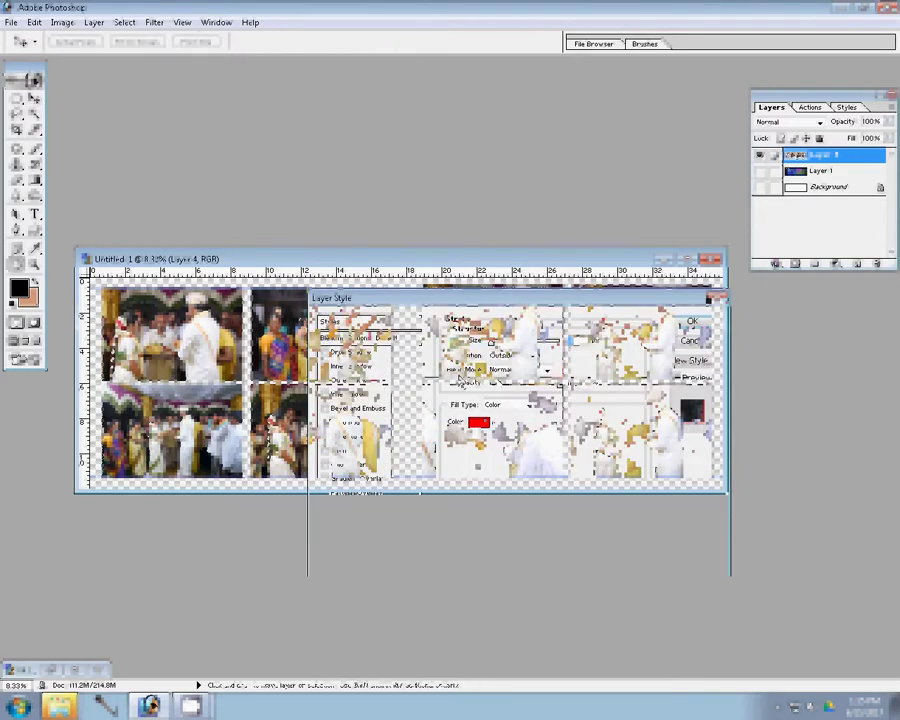
{"action": "left_click", "coordinate": [510, 404]}
{"action": "left_click", "coordinate": [495, 421]}
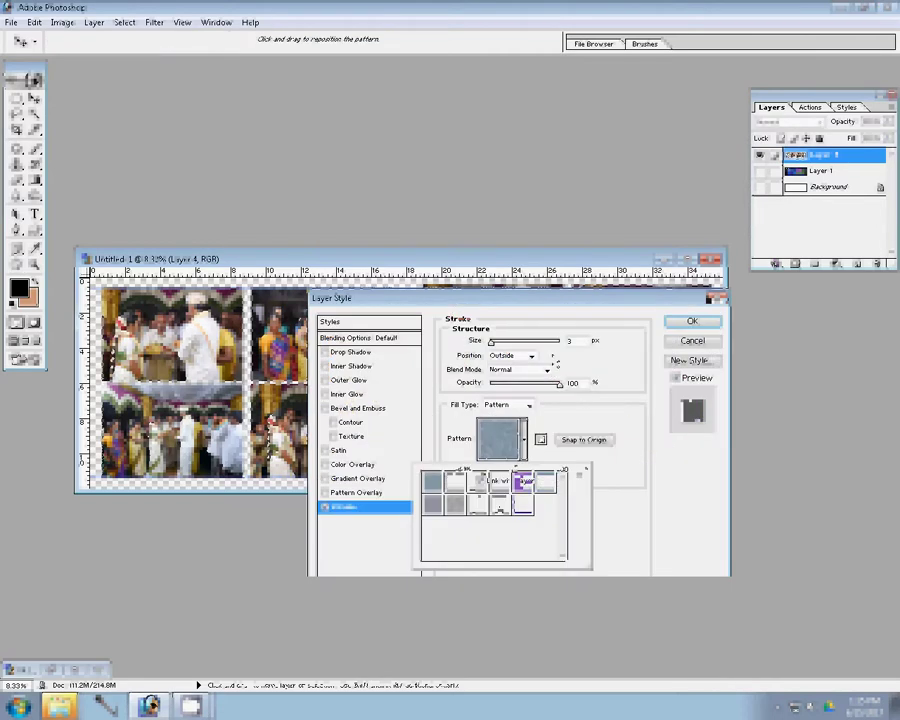
{"action": "double_click", "coordinate": [499, 508]}
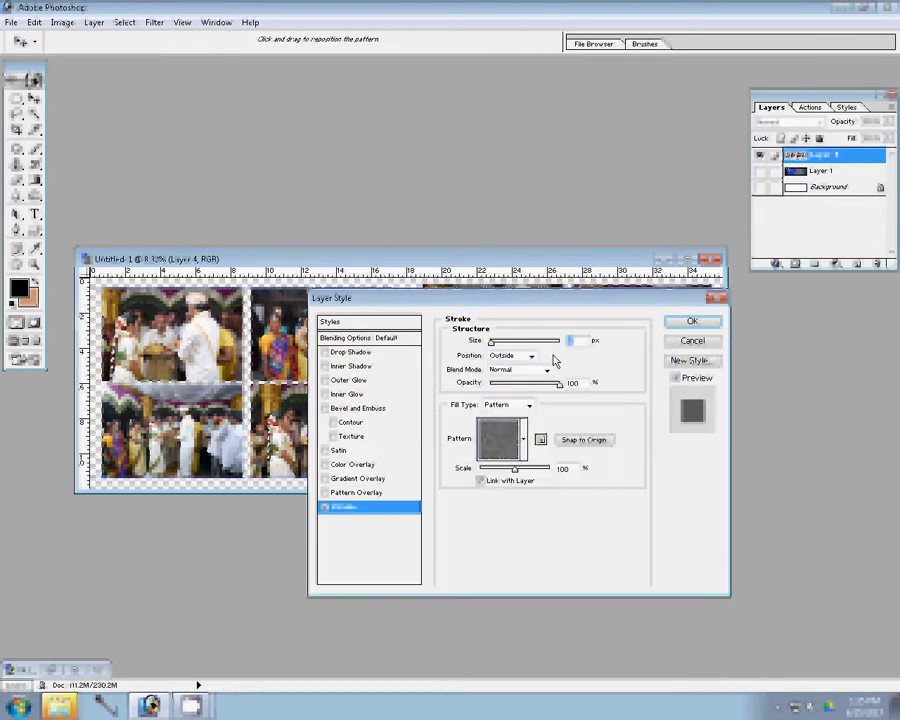
{"action": "left_click", "coordinate": [692, 321]}
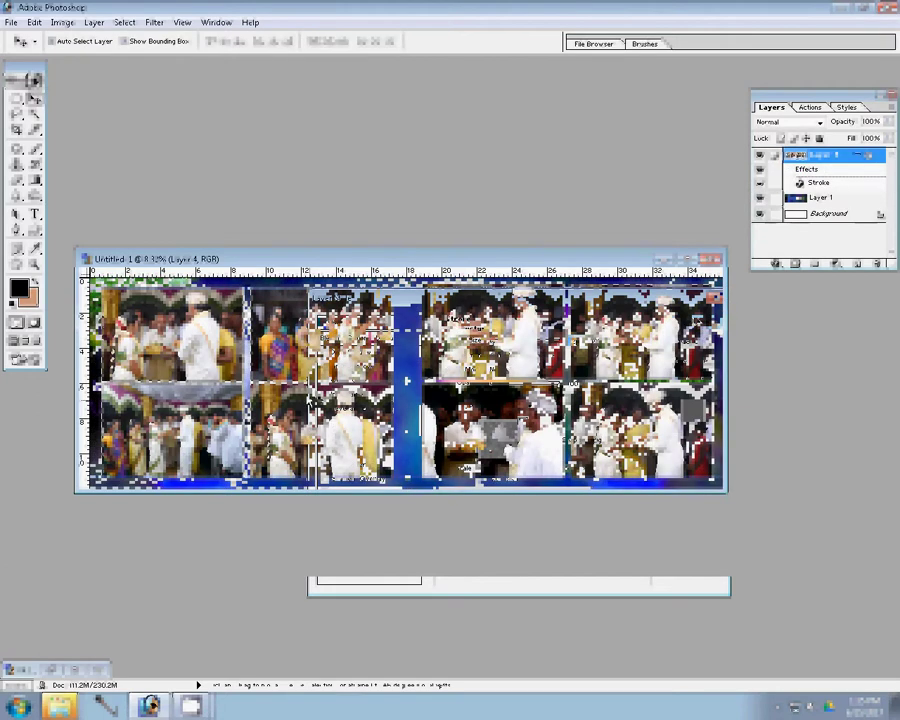
{"action": "key", "text": "ctrl+s"}
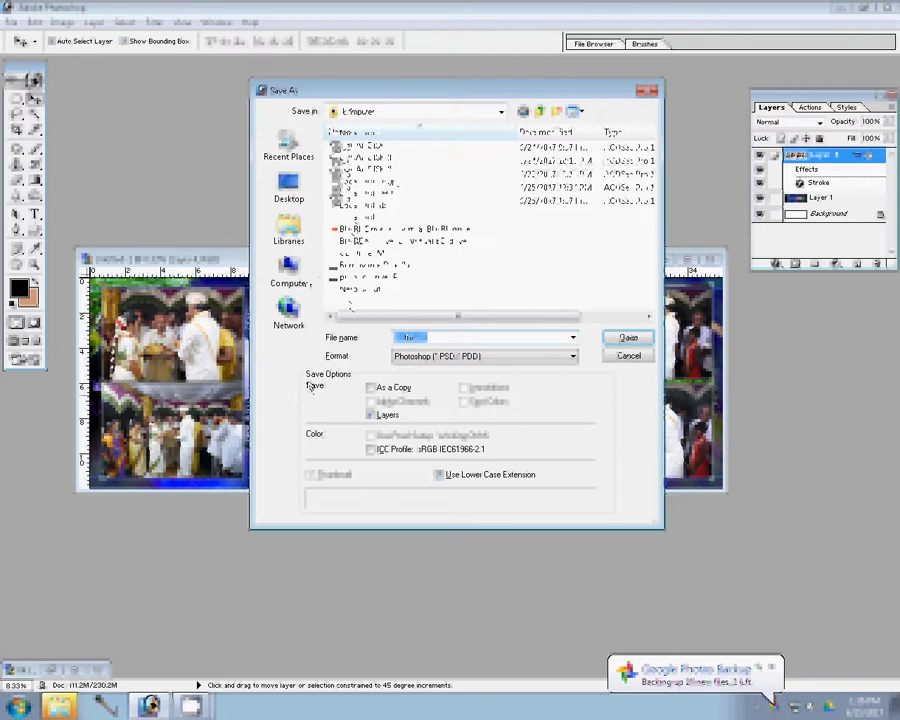
Browse to LOCAL DISK (F:) > k 1 and save the PSD under the name 98.
{"action": "double_click", "coordinate": [385, 175]}
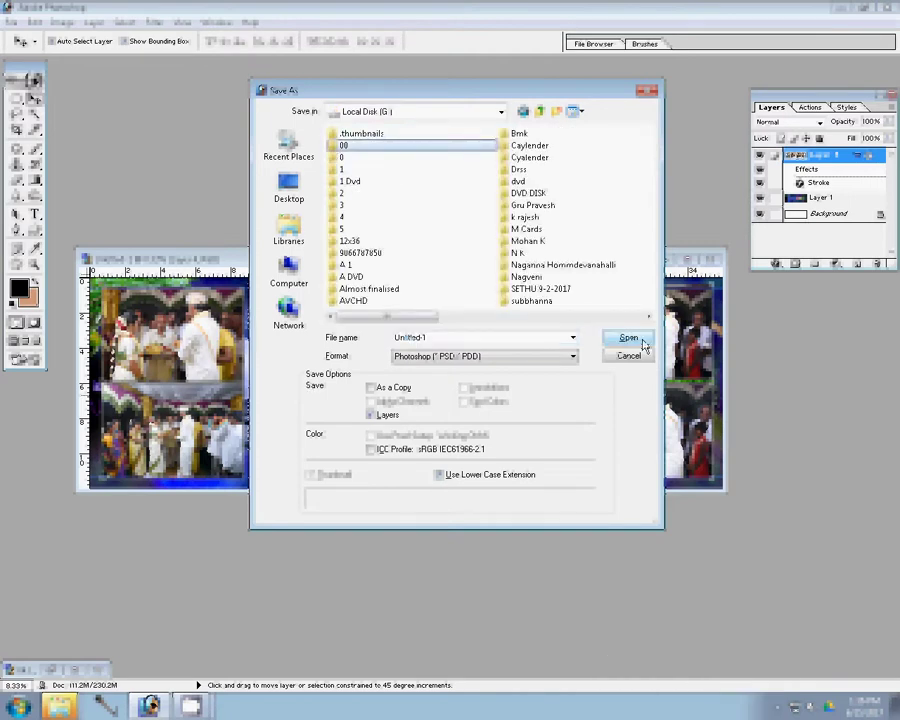
{"action": "left_click", "coordinate": [629, 338]}
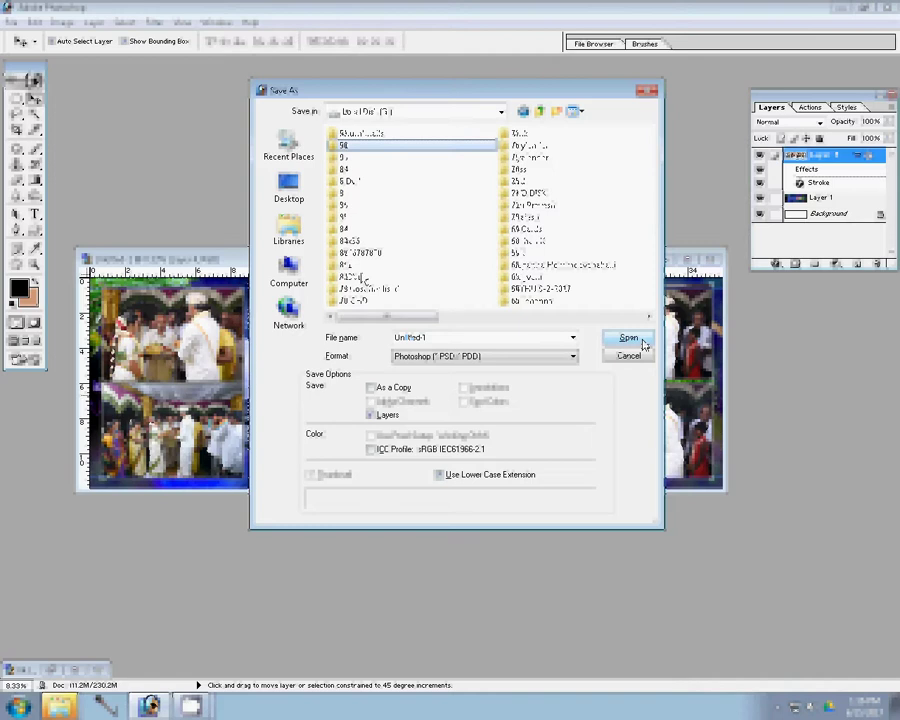
{"action": "key", "text": "BackSpace"}
{"action": "key", "text": "BackSpace"}
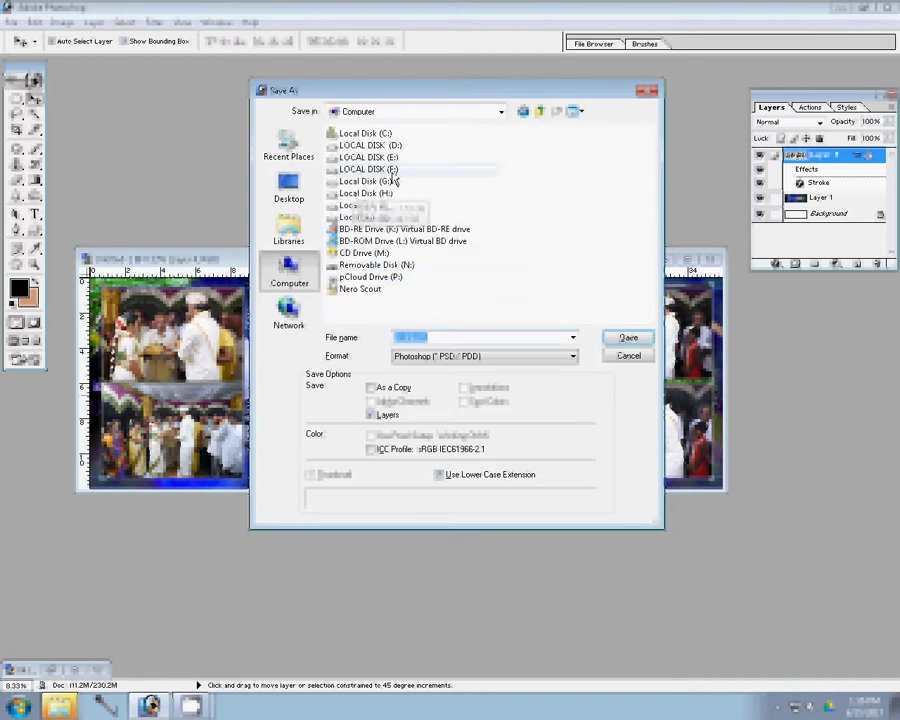
{"action": "left_click", "coordinate": [629, 338]}
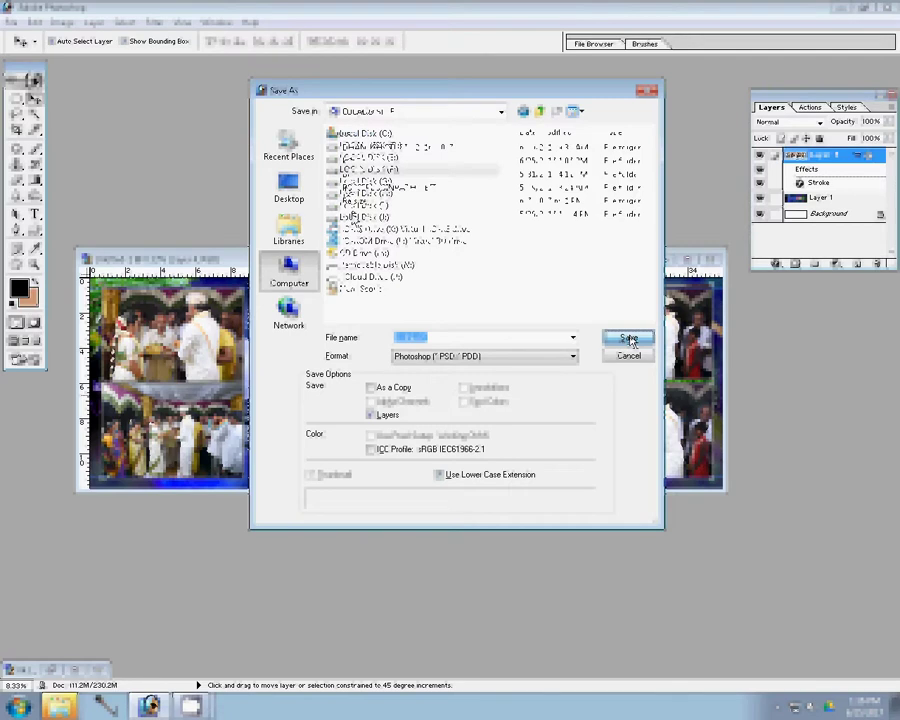
{"action": "double_click", "coordinate": [344, 162]}
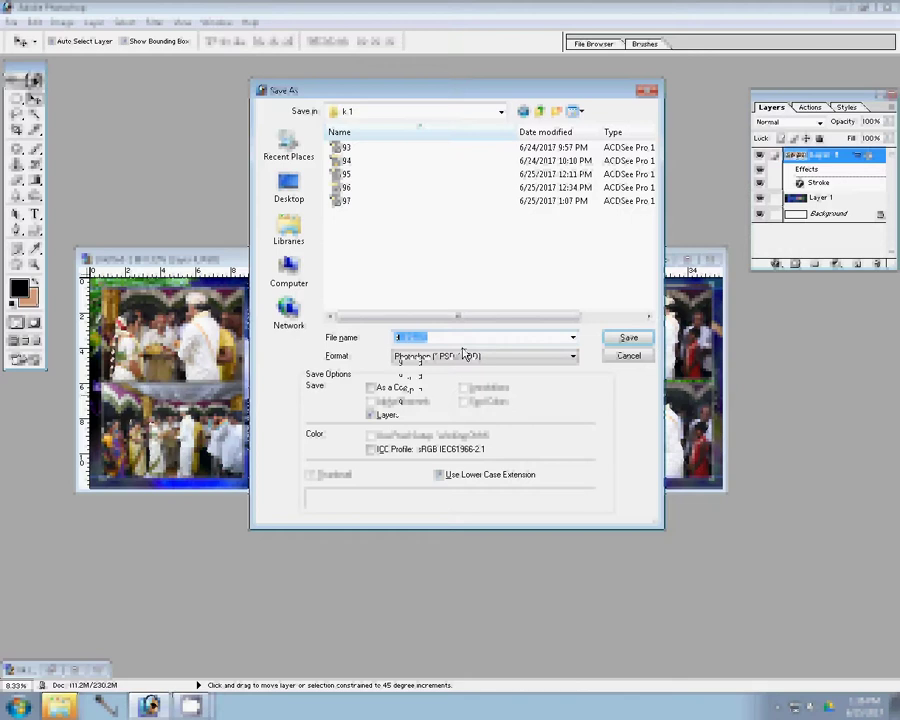
{"action": "type", "text": "98"}
{"action": "key", "text": "Return"}
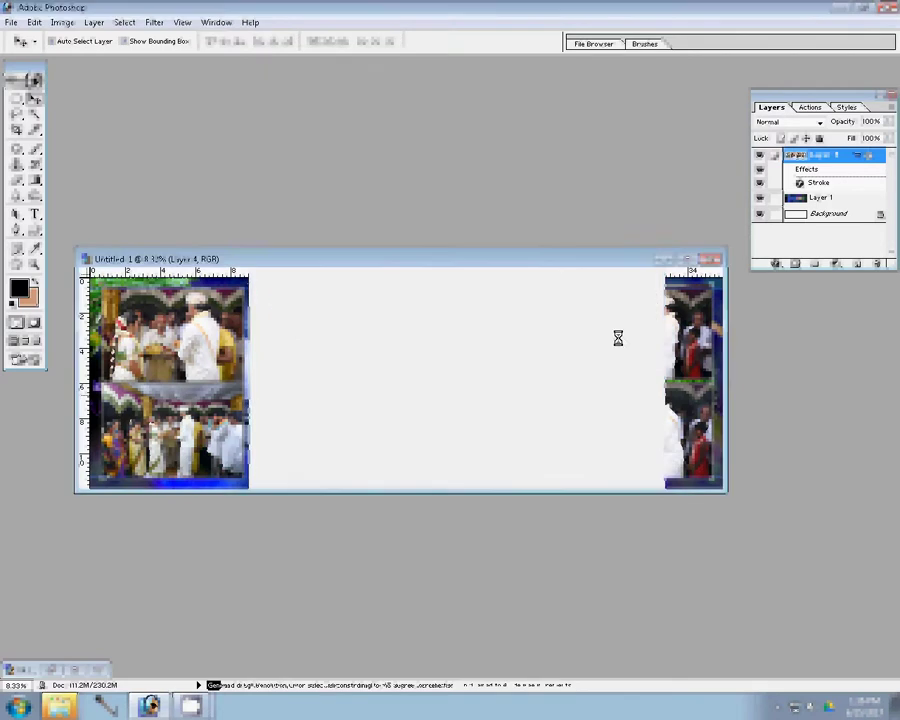